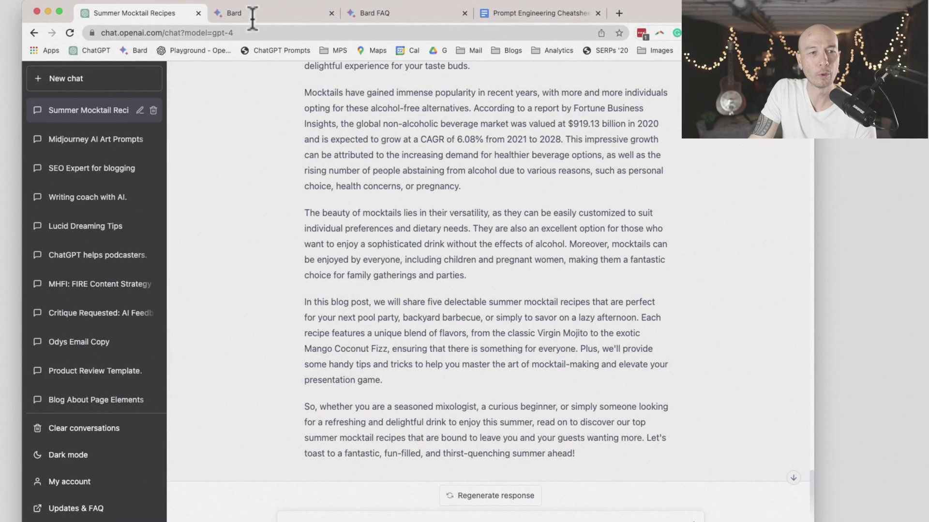
Step: Start a fresh ChatGPT chat on Default (GPT-3.5), then switch to the Bard tab
left_click(96, 80)
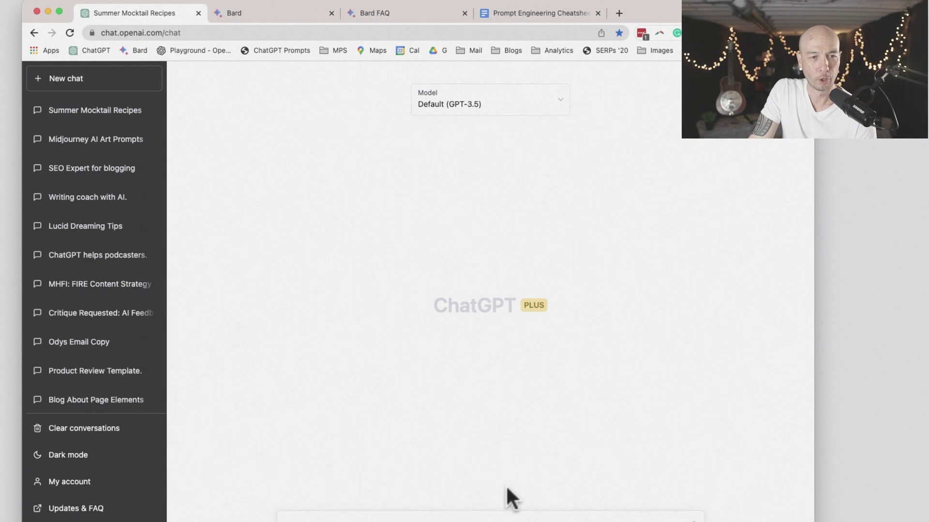
left_click(451, 103)
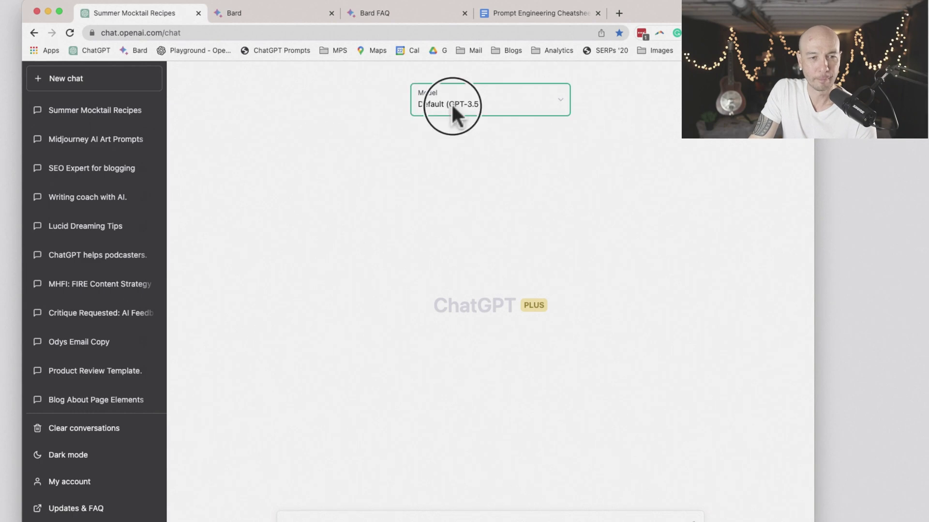
left_click(366, 85)
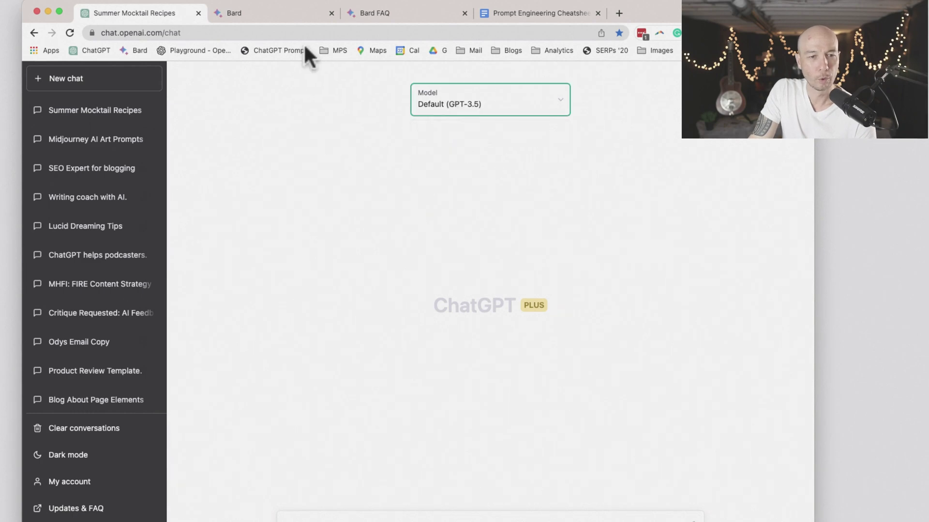
left_click(257, 20)
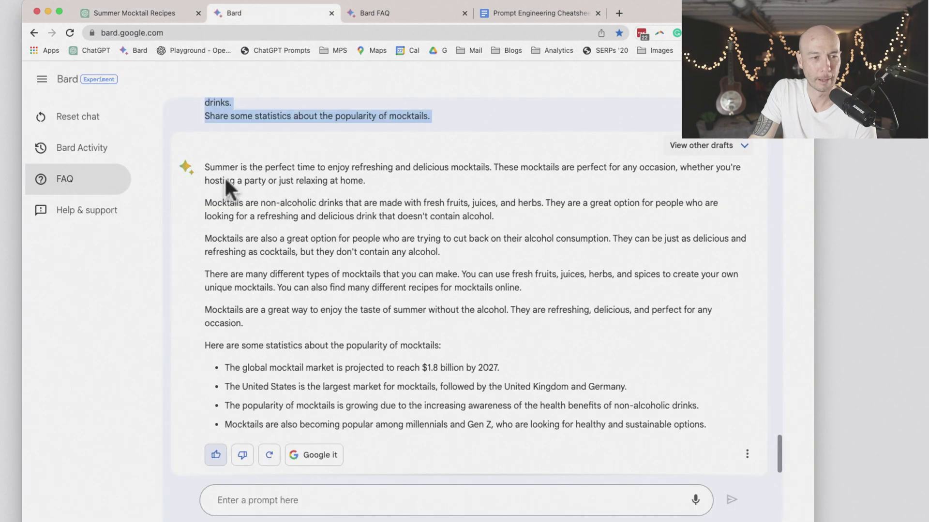
Step: Reset the Bard chat to clear the old mocktail conversation
key("super+equal")
left_click(72, 123)
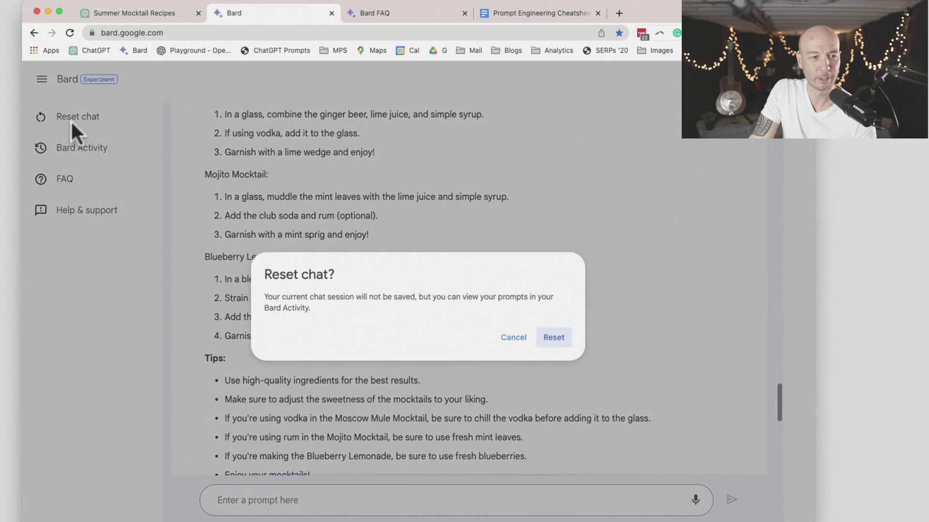
left_click(553, 338)
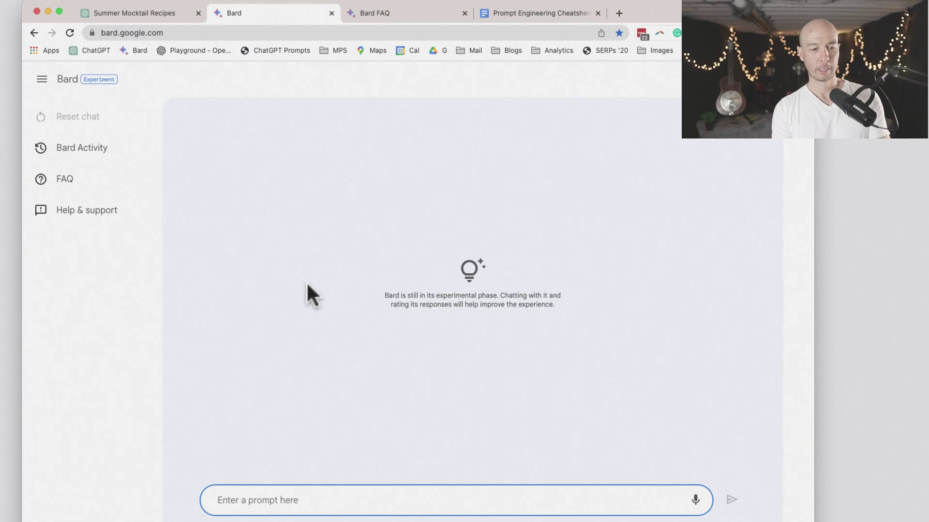
Step: Ask Bard 'Do you know of openAI and ChatGPT?'
type("Do you ")
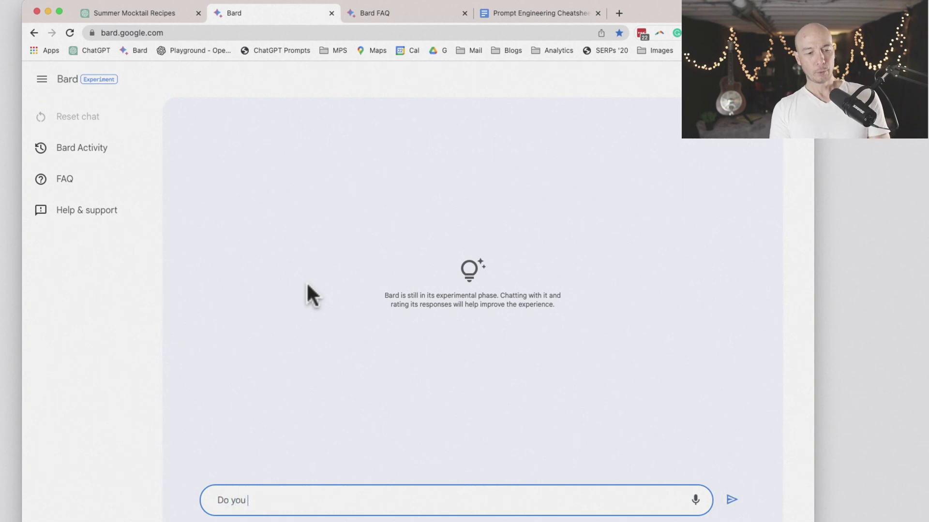
type("know ")
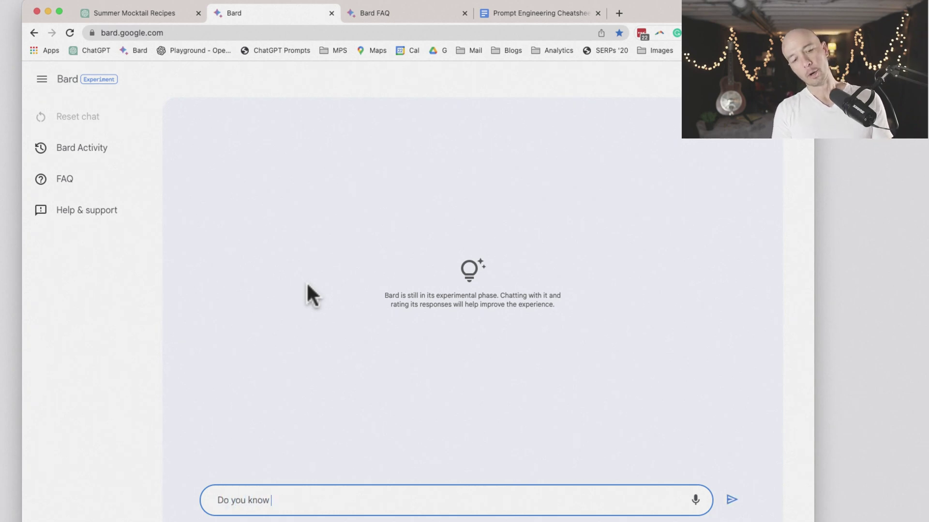
type("of ope")
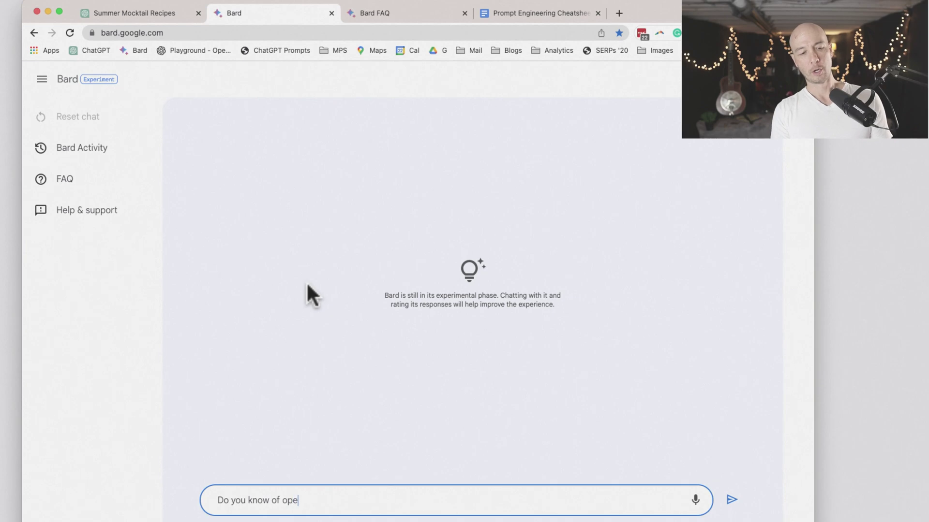
type("nAI")
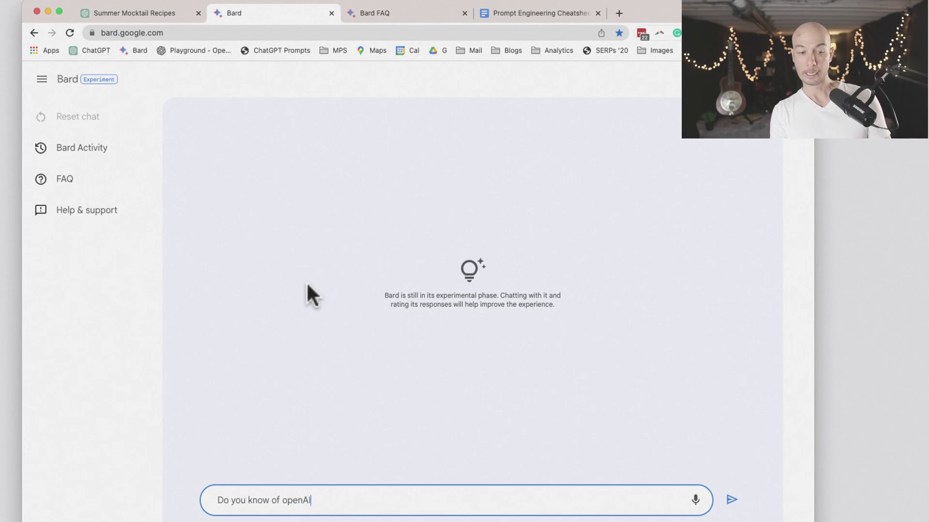
type(" and the")
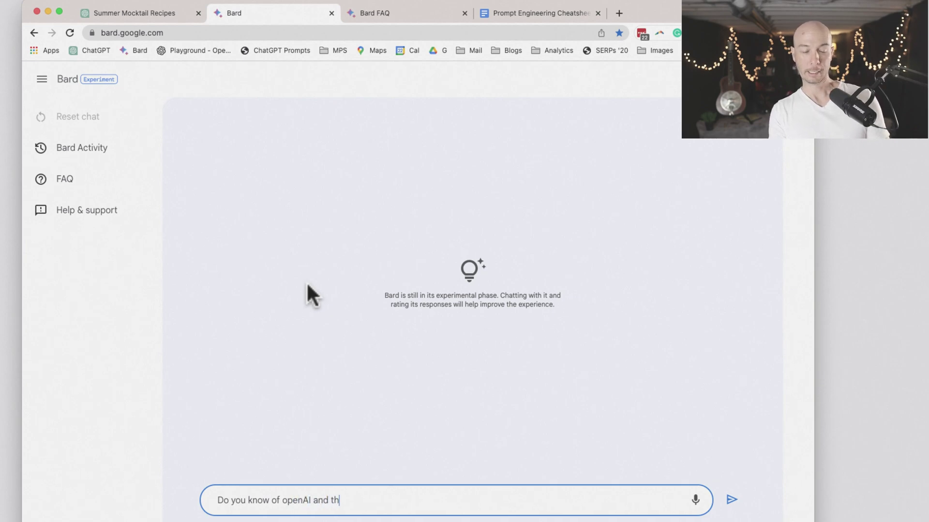
key("BackSpace")
key("BackSpace")
key("BackSpace")
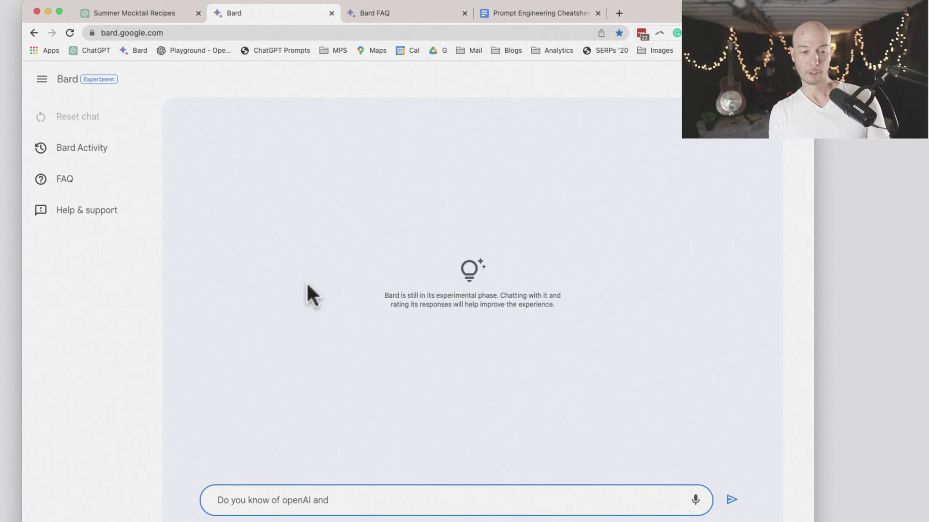
type("ChatG")
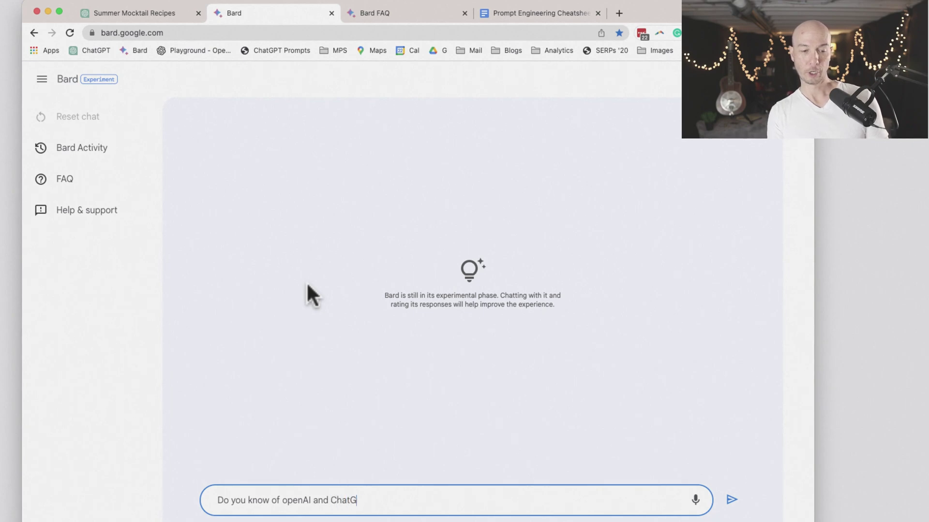
type("PT?")
key("Return")
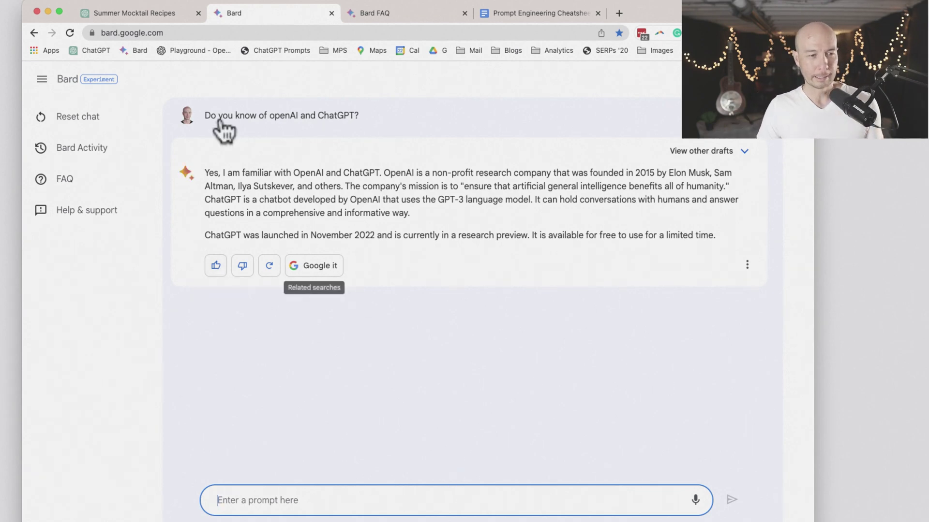
left_click_drag(205, 116, 208, 116)
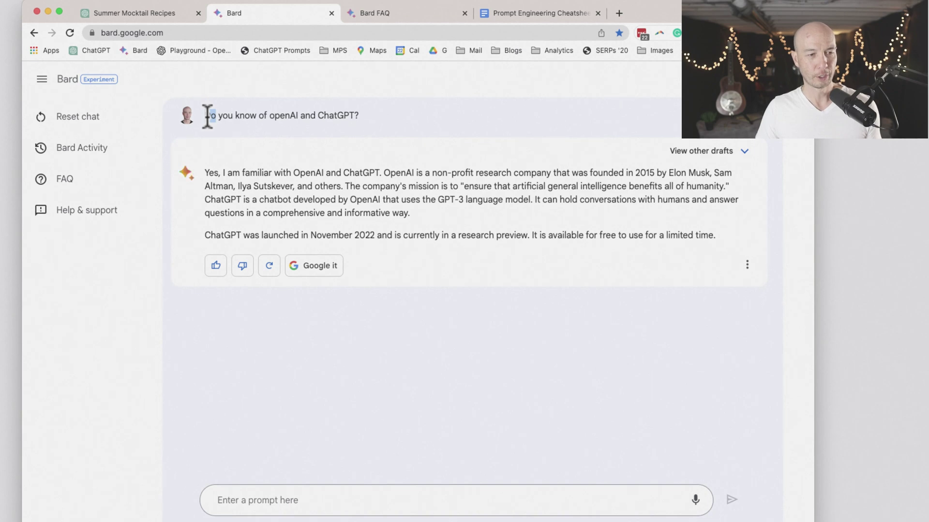
left_click(138, 15)
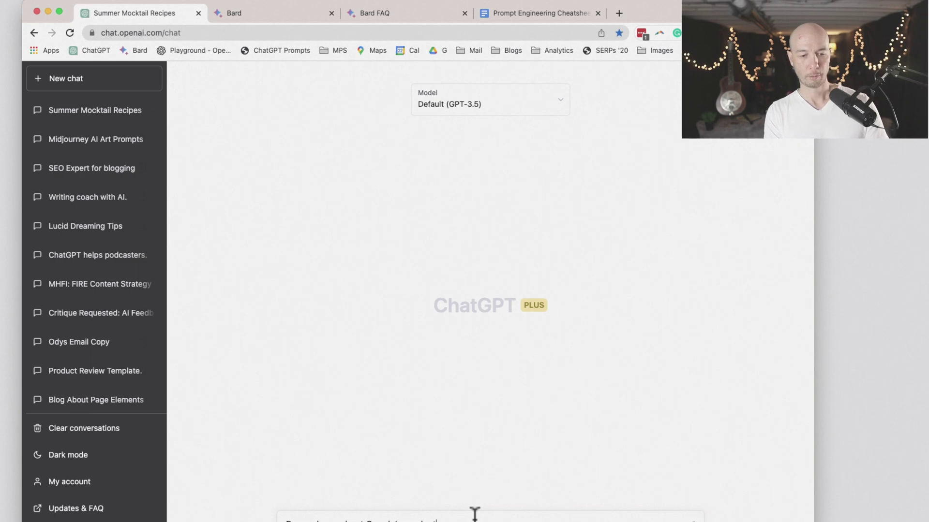
Step: Ask ChatGPT 'Do you know about Google's AI product Bard?'
key("Return")
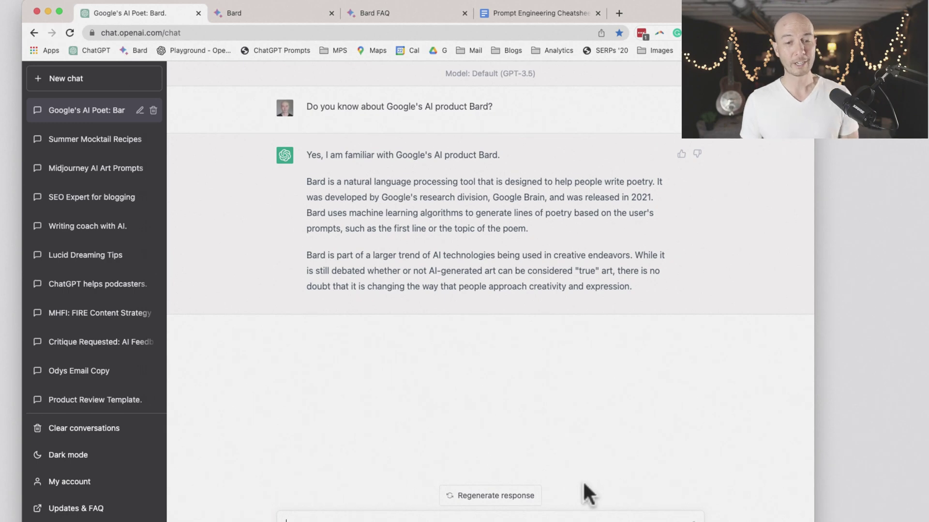
Step: Ask whether Bard does more than poetry, then dispute that GPT-3 is Google's
left_click(622, 514)
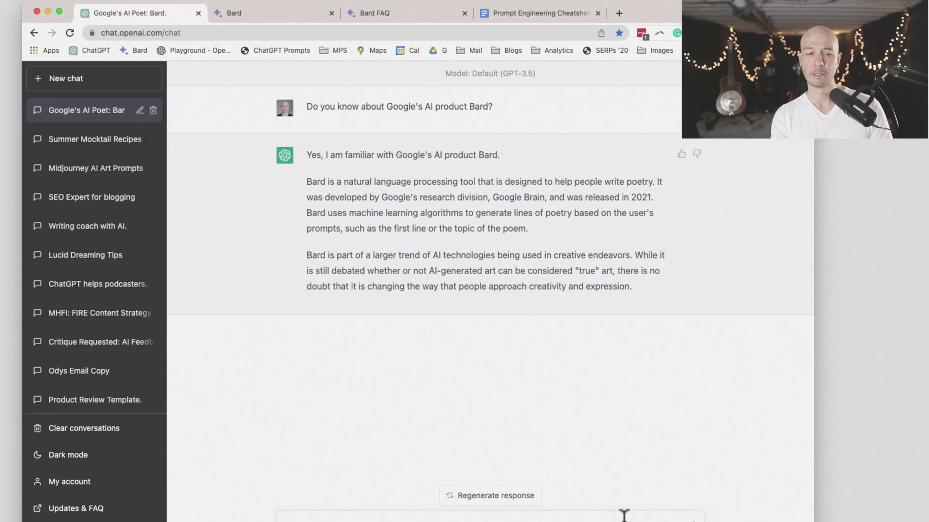
type("C")
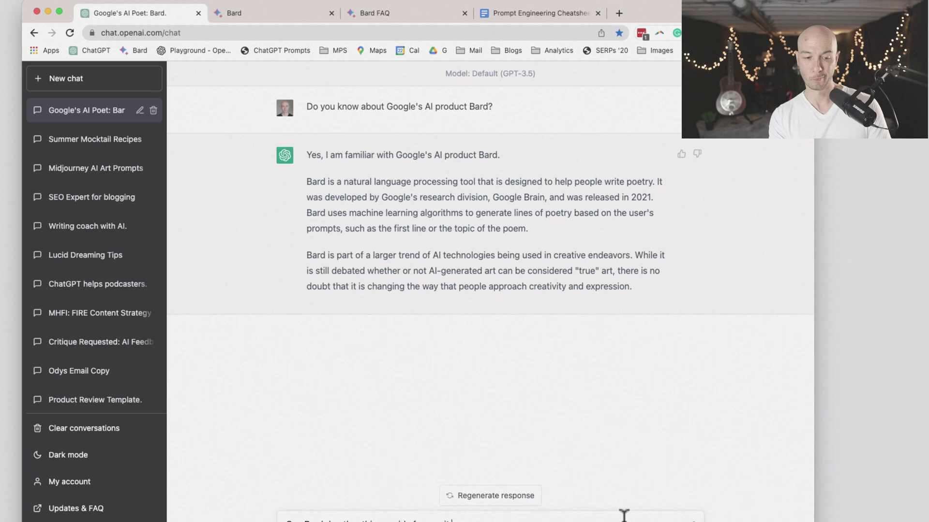
key("Return")
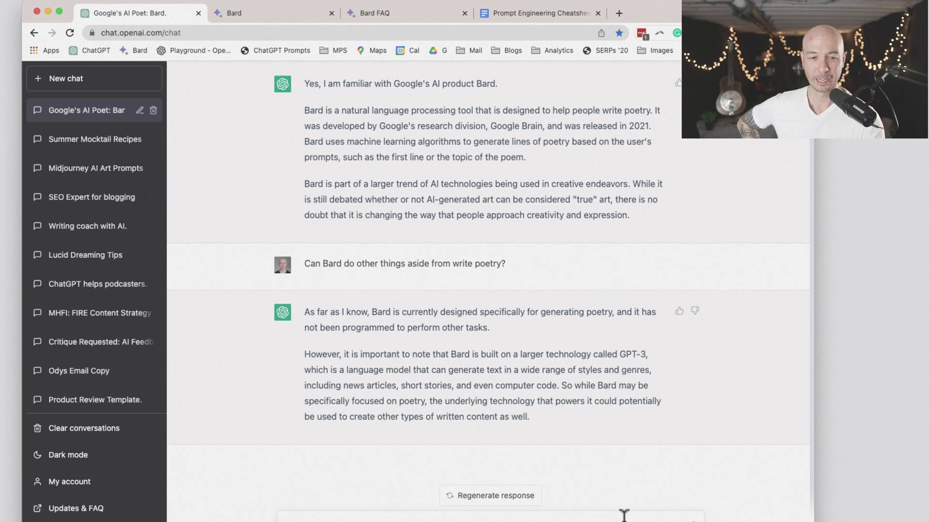
left_click(624, 515)
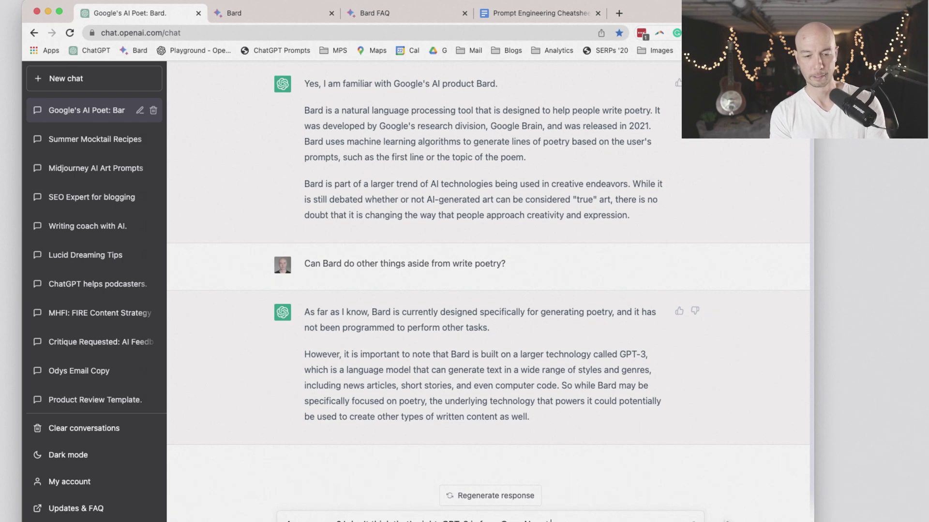
key("Return")
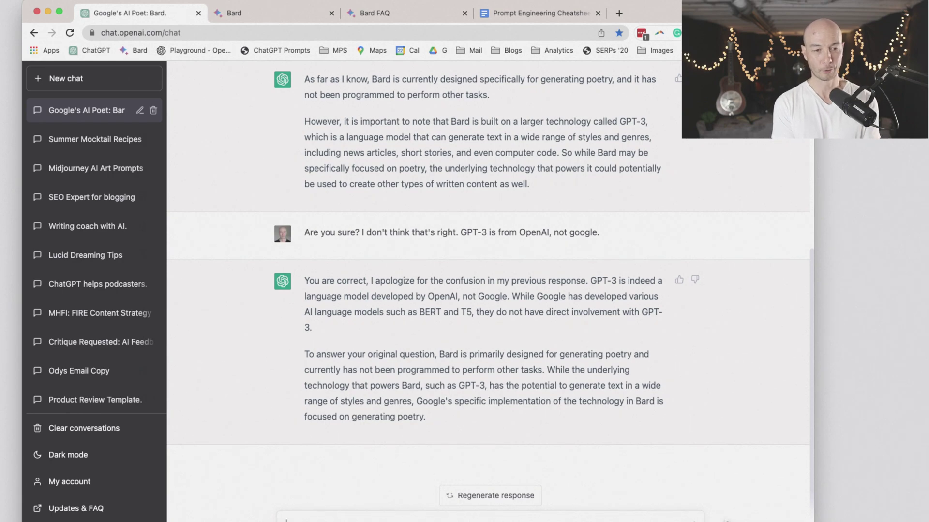
Step: Copy the Bard question into a new GPT-4 chat and send it
scroll(471, 419, "up", 6)
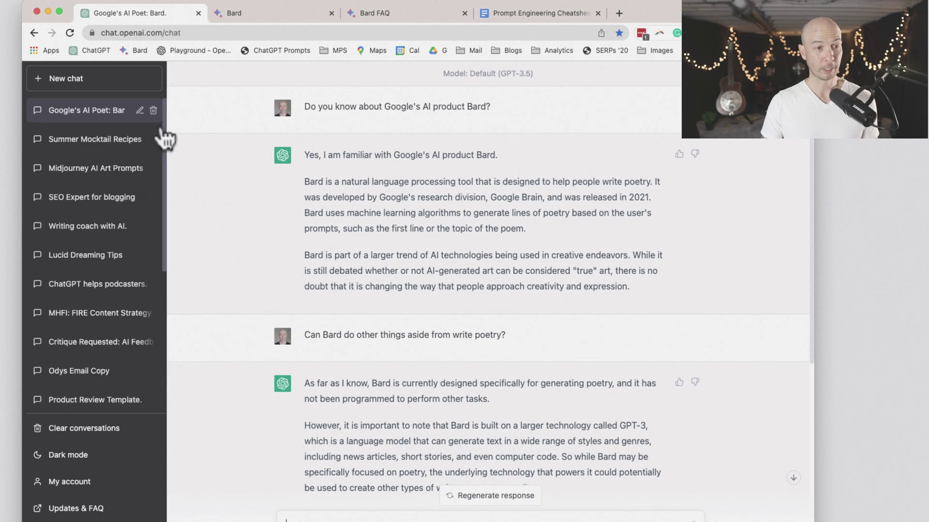
triple_click(357, 110)
key("super+c")
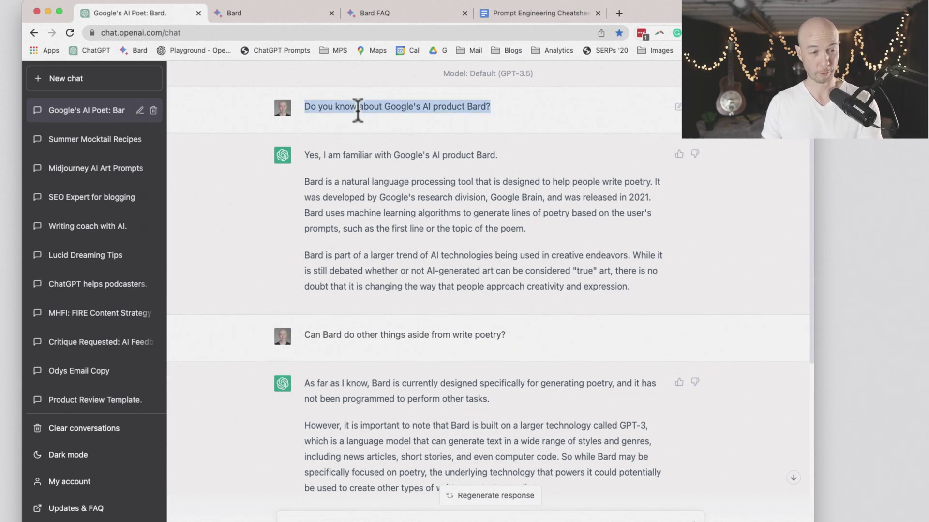
left_click(64, 80)
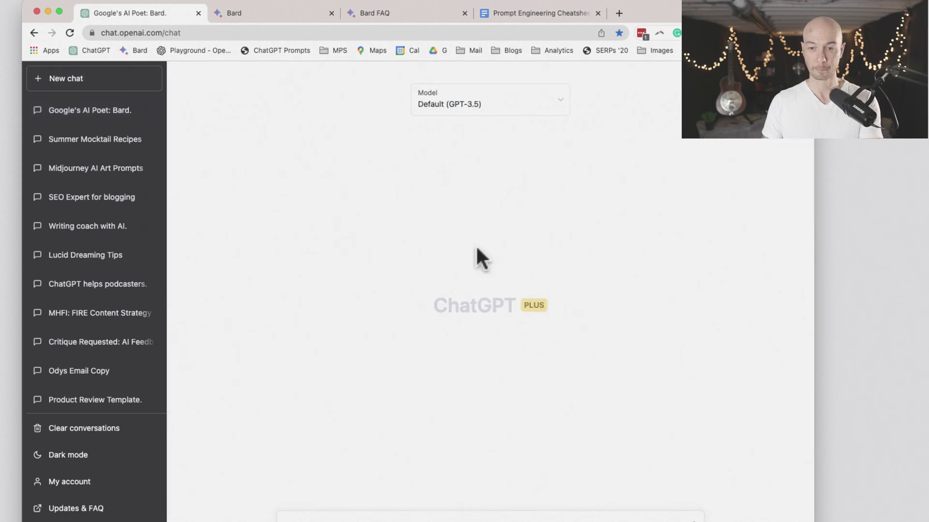
left_click(461, 99)
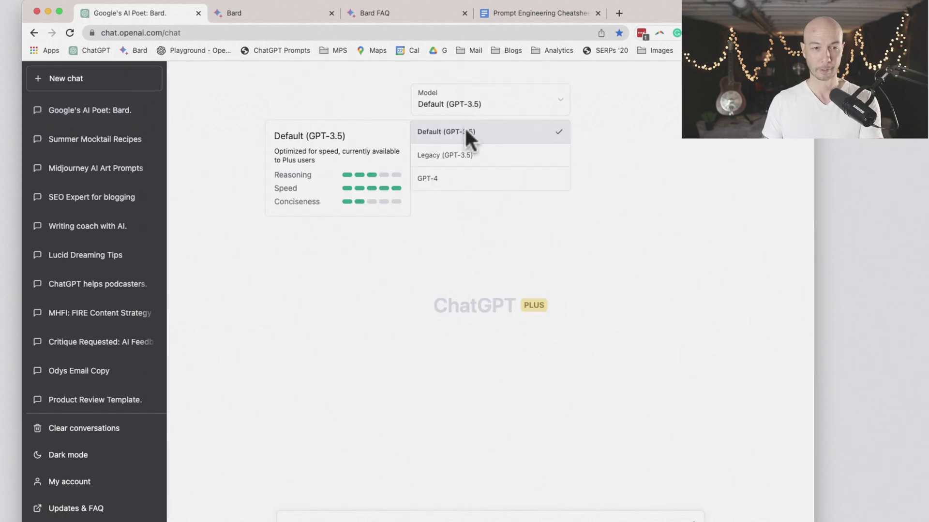
left_click(465, 178)
left_click(528, 519)
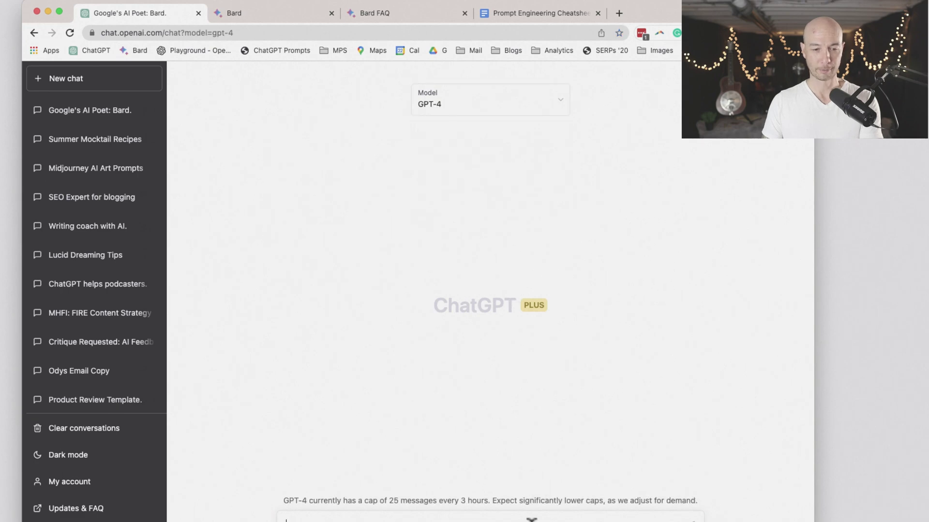
key("super+v")
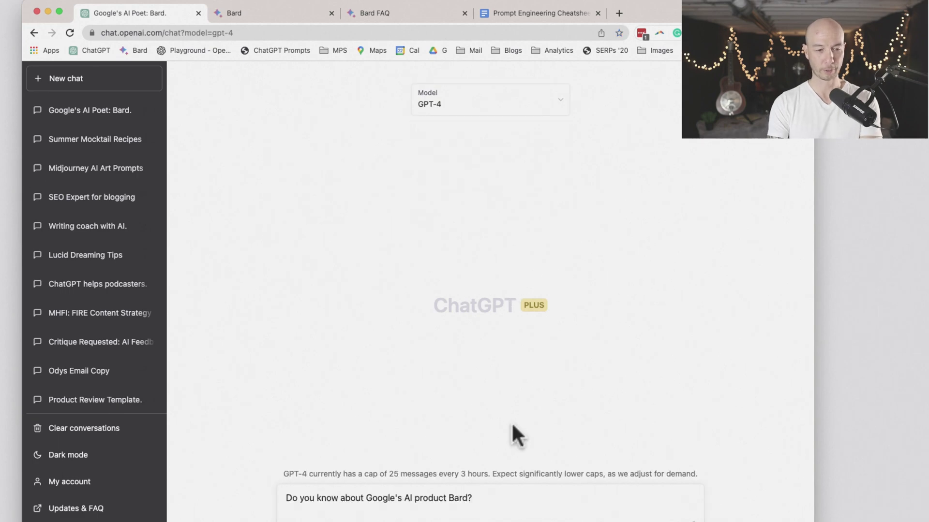
key("Return")
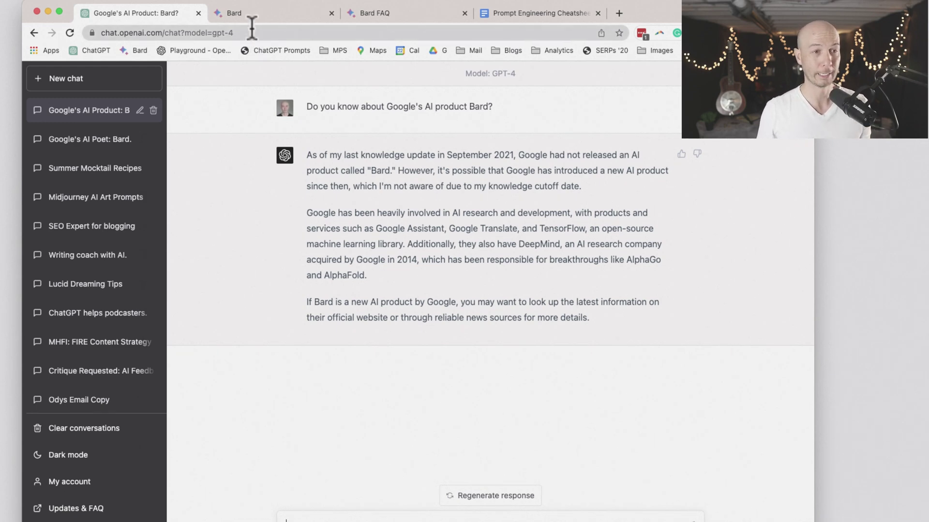
Step: Copy the 'What's Bard all about?' FAQ answer into the GPT-4 chat
left_click(253, 12)
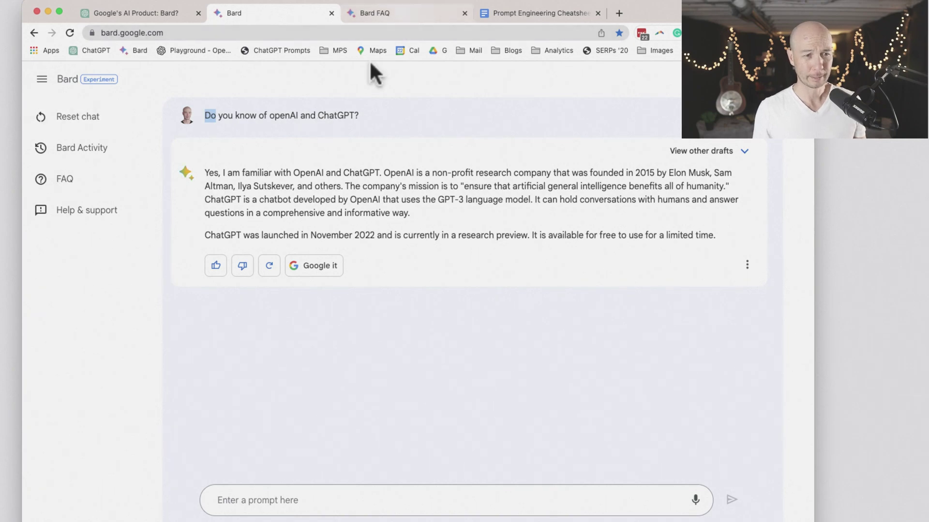
left_click(372, 13)
scroll(338, 290, "up", 3)
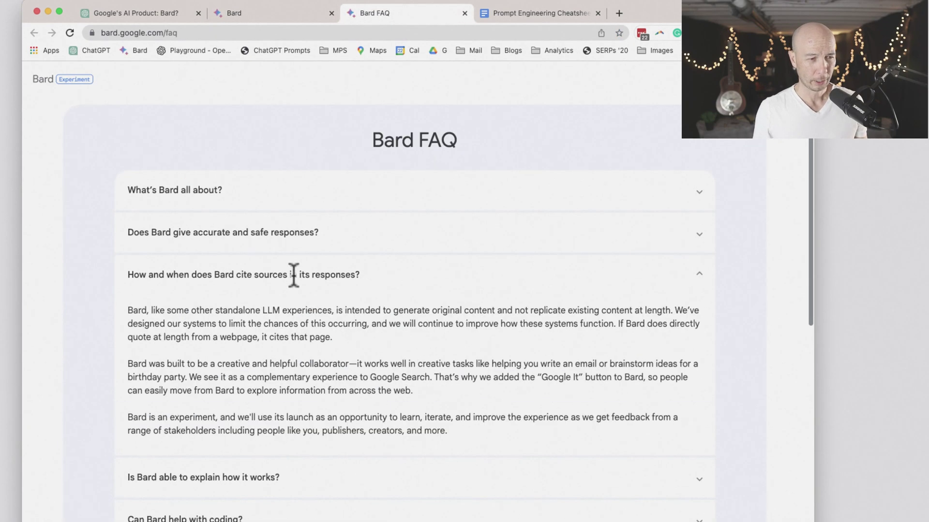
left_click(685, 198)
left_click(548, 417)
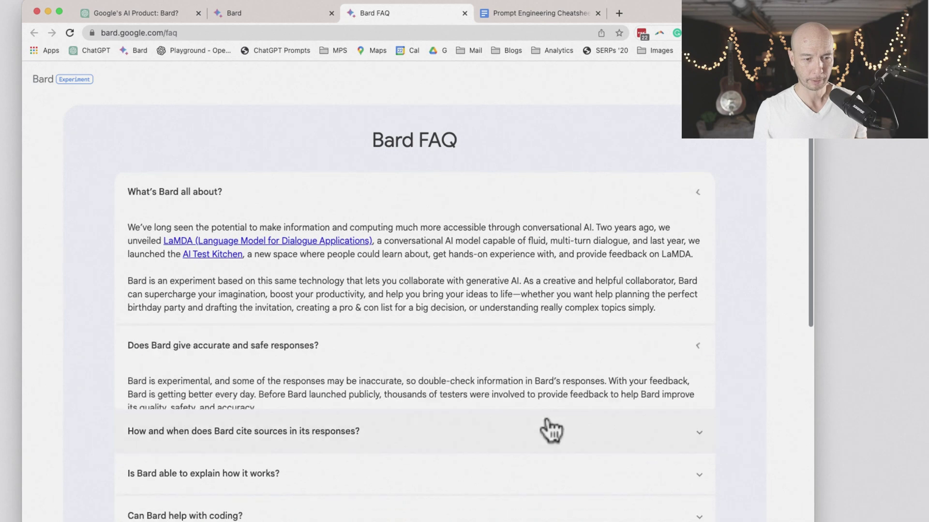
scroll(550, 429, "down", 6)
scroll(550, 430, "down", 3)
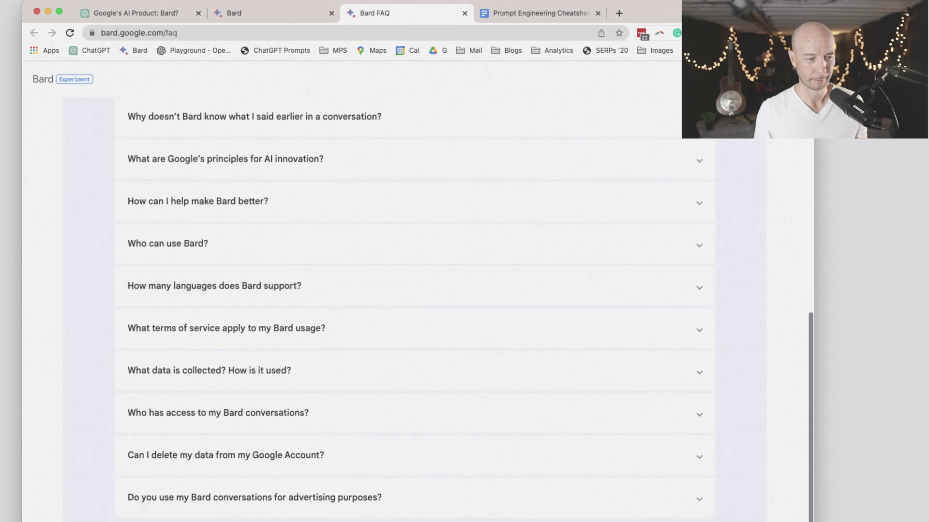
scroll(539, 92, "up", 8)
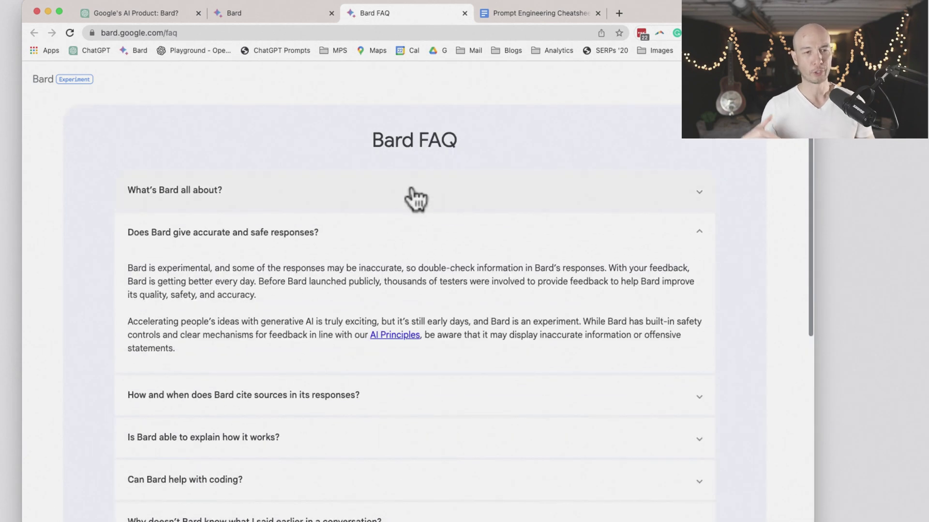
left_click(378, 202)
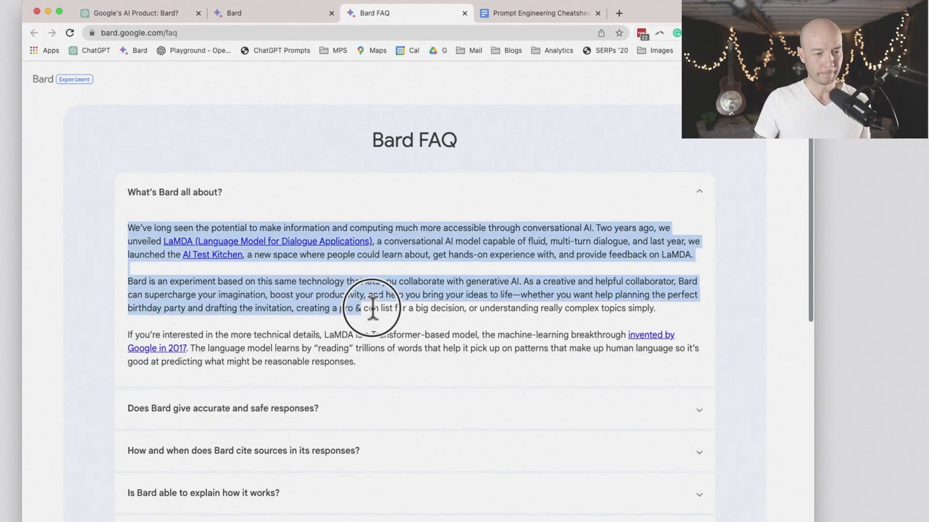
left_click_drag(372, 310, 398, 379)
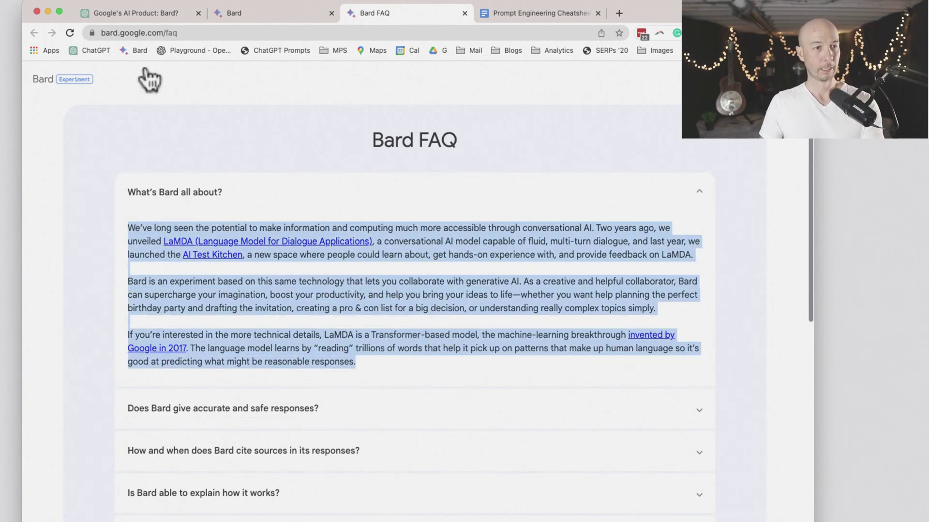
left_click(145, 14)
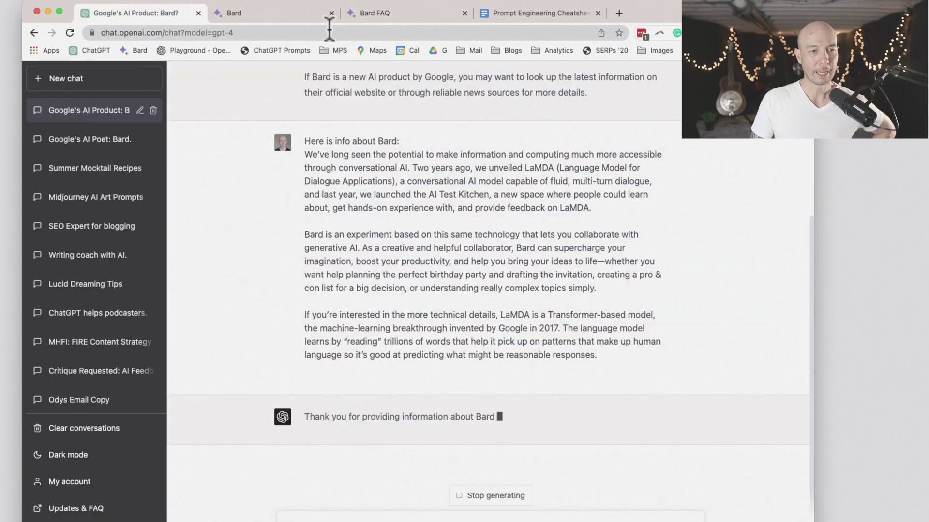
Step: Expand and select the 'Is Bard able to explain how it works?' FAQ answer
left_click(401, 13)
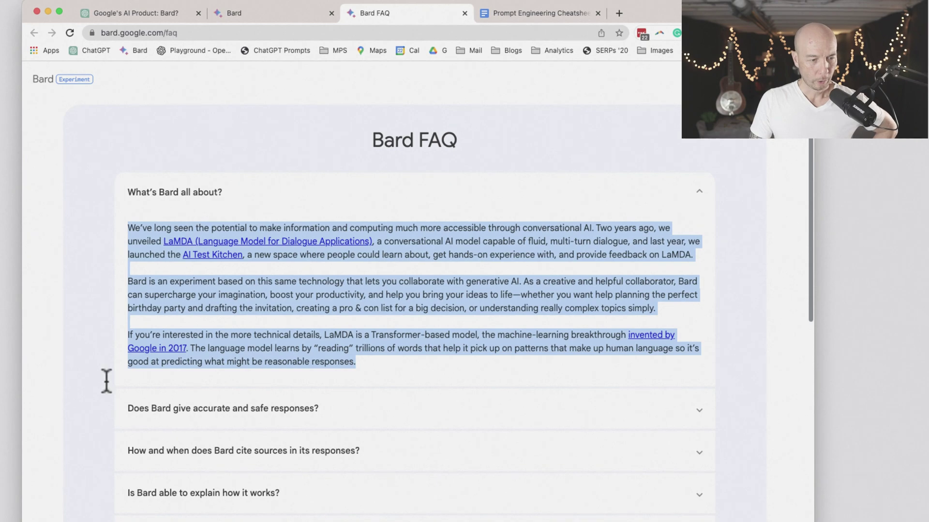
scroll(104, 379, "down", 5)
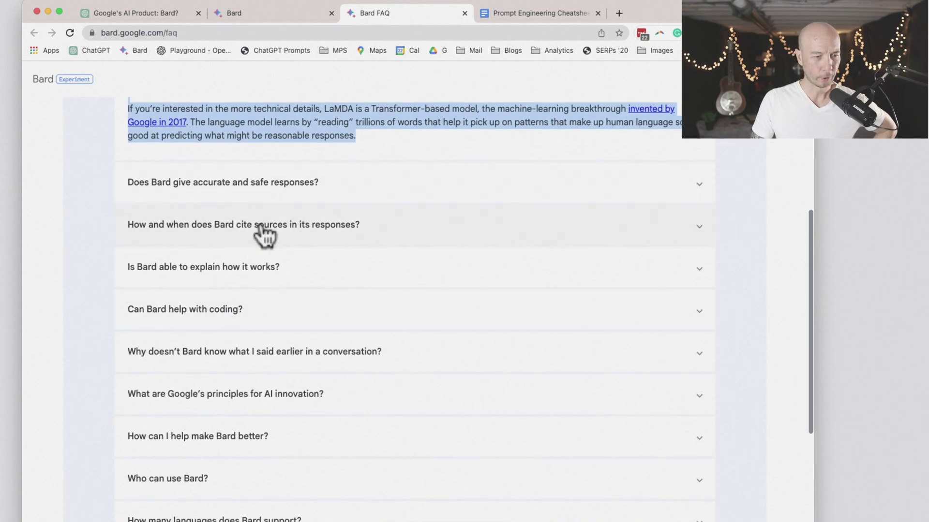
left_click(338, 283)
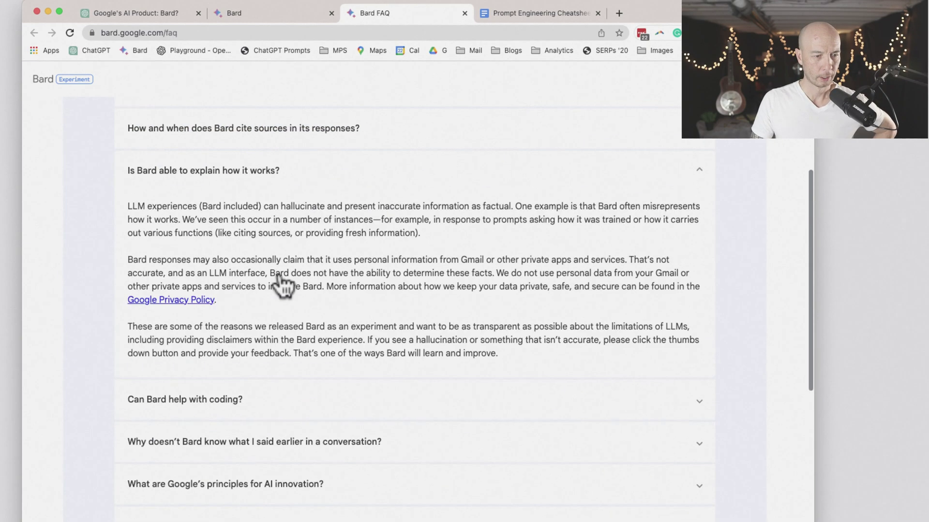
left_click_drag(122, 205, 549, 354)
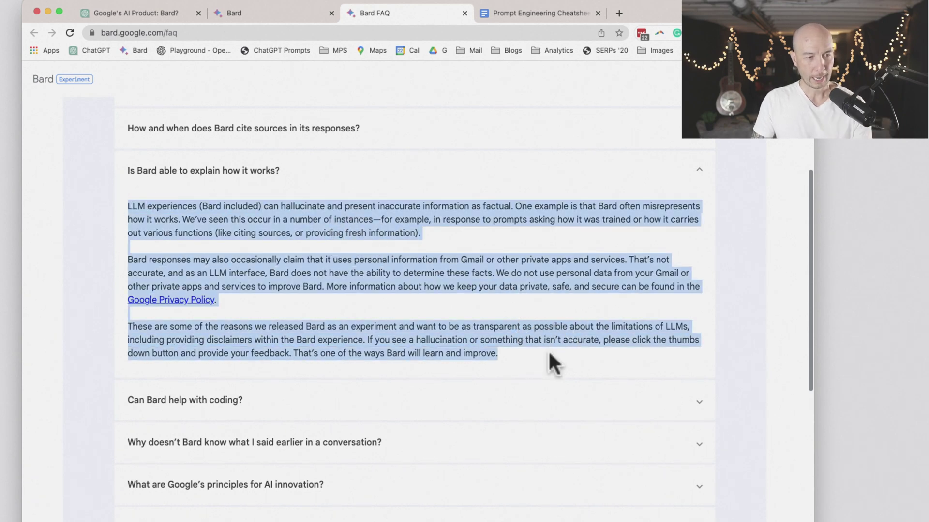
left_click(166, 12)
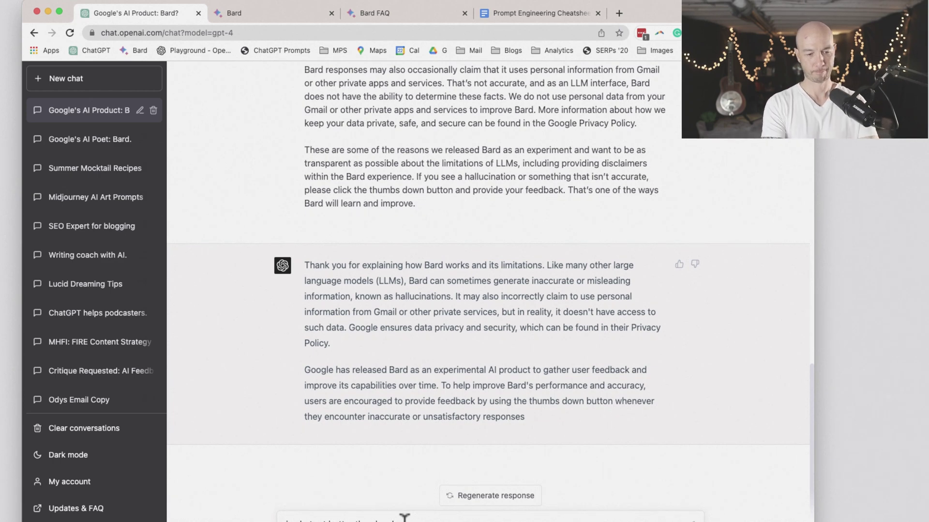
Step: Ask GPT-4 'is chatgpt better than bard?' and return to Bard
key("Return")
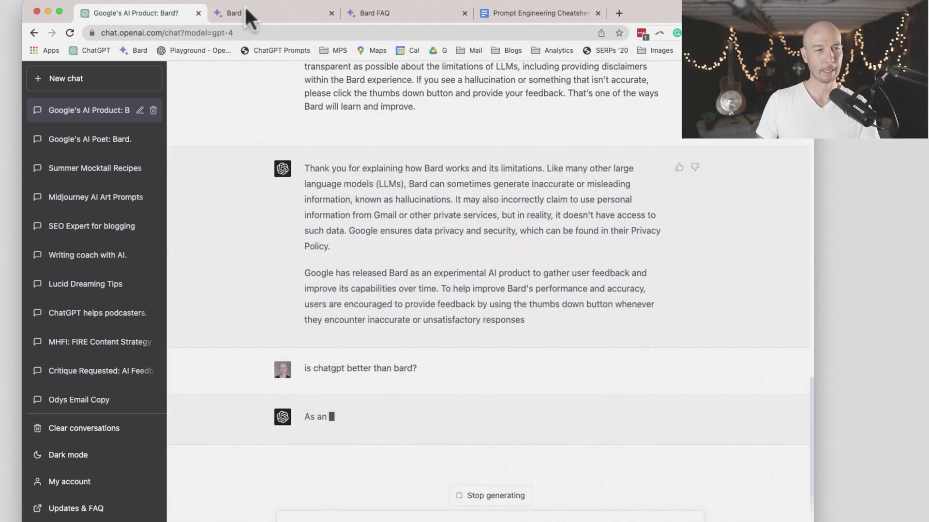
left_click(244, 6)
Step: Ask Bard 'Is bard better than ChatGPT' and read its comparison
left_click(266, 500)
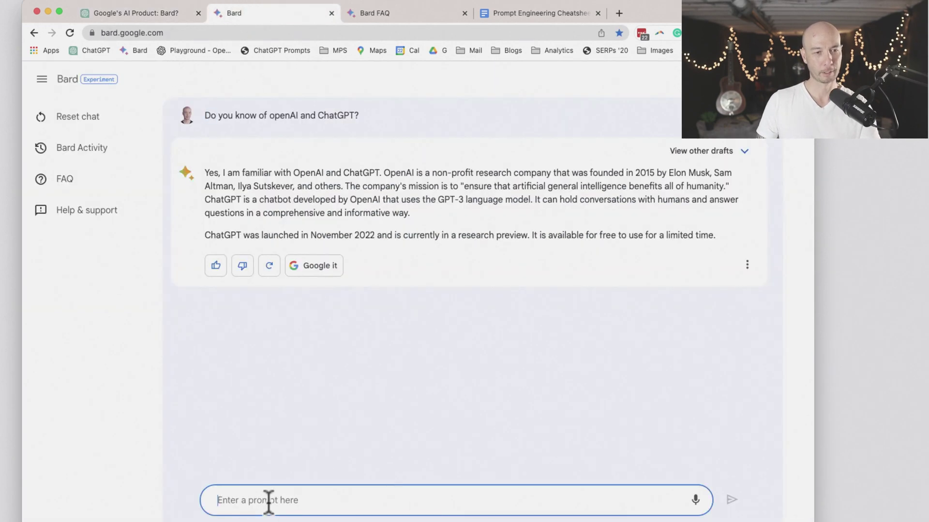
type("Is")
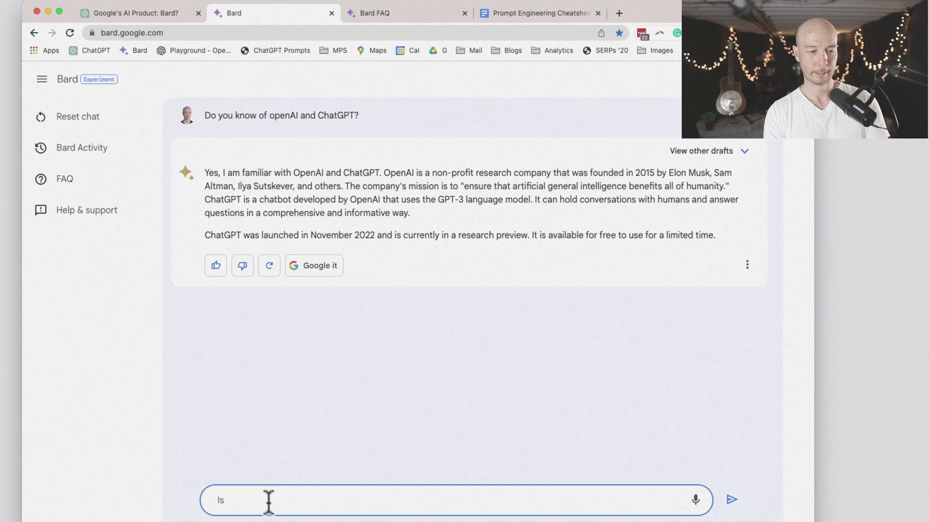
type(" bard ")
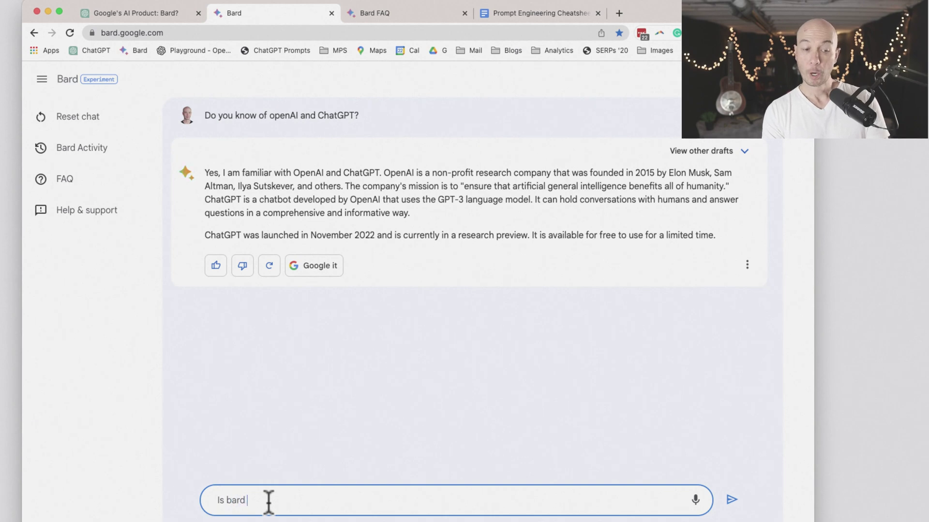
type("better than g")
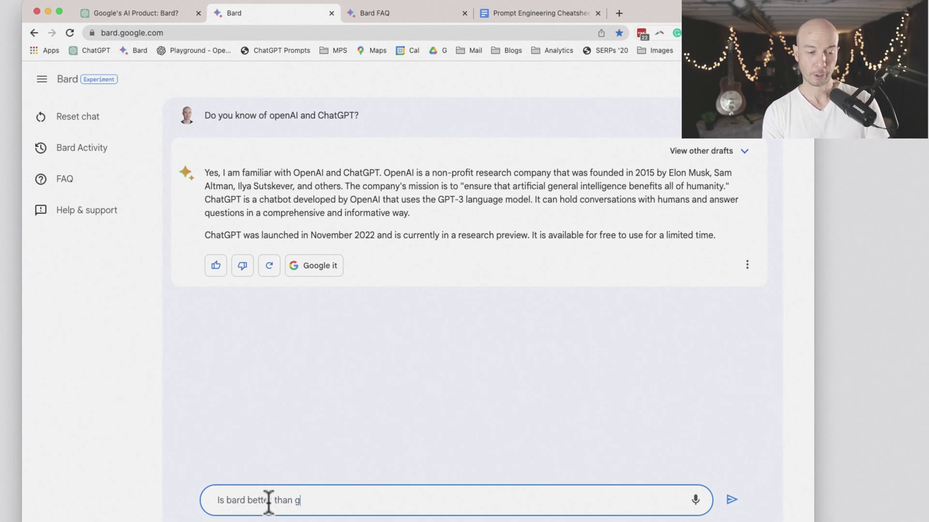
key("BackSpace")
type("ChatGPT")
key("Return")
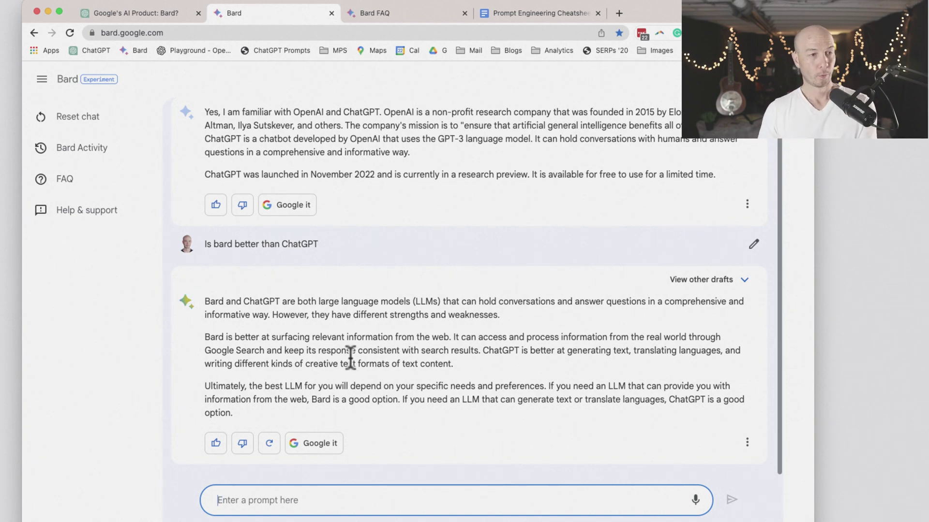
left_click(127, 9)
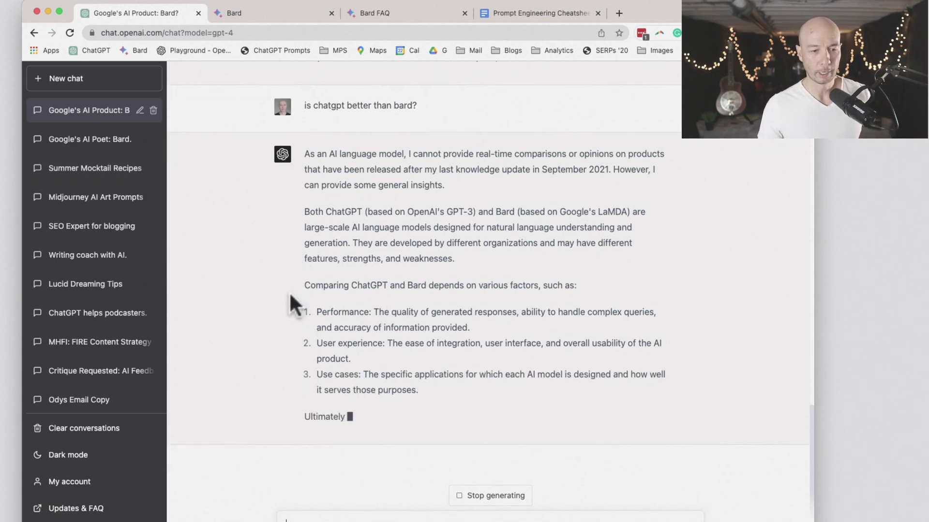
left_click(261, 12)
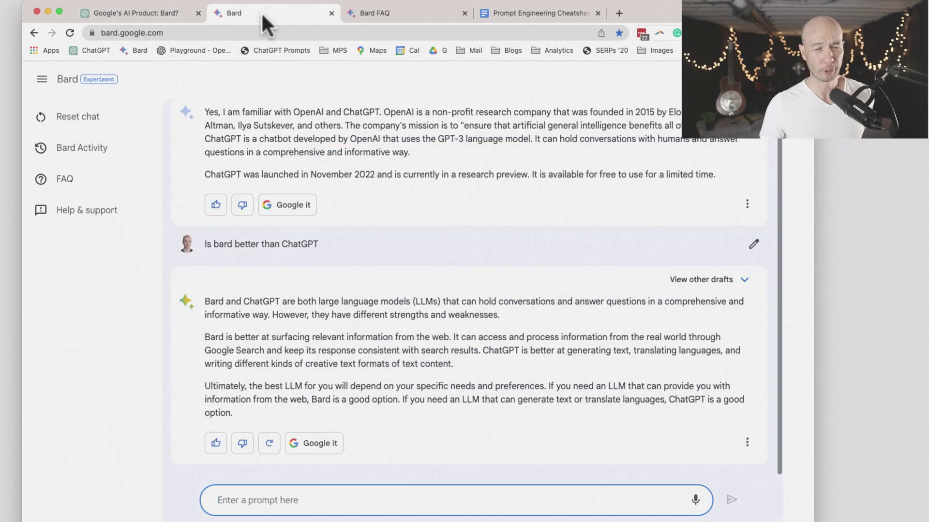
Step: Back in the GPT-4 chat, highlight the opening Bard question and first answer
key("ctrl+shift+Tab")
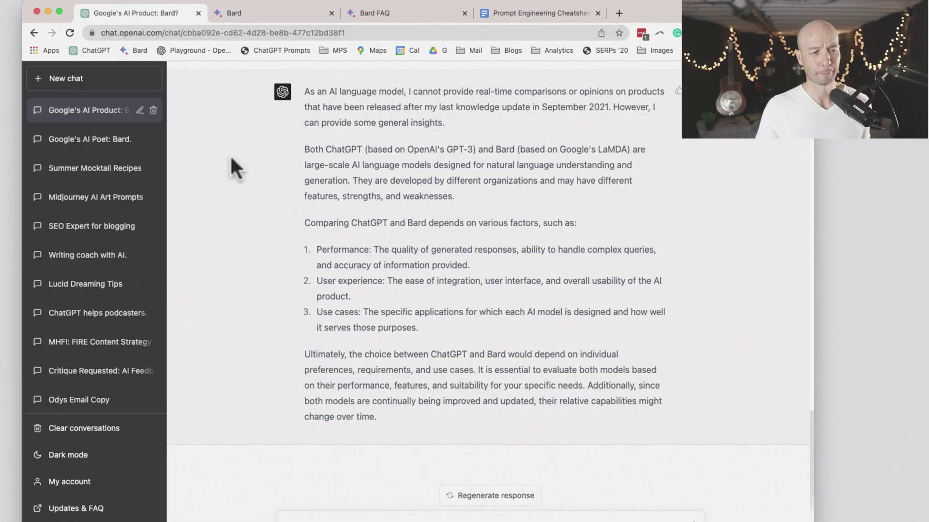
scroll(265, 234, "up", 5)
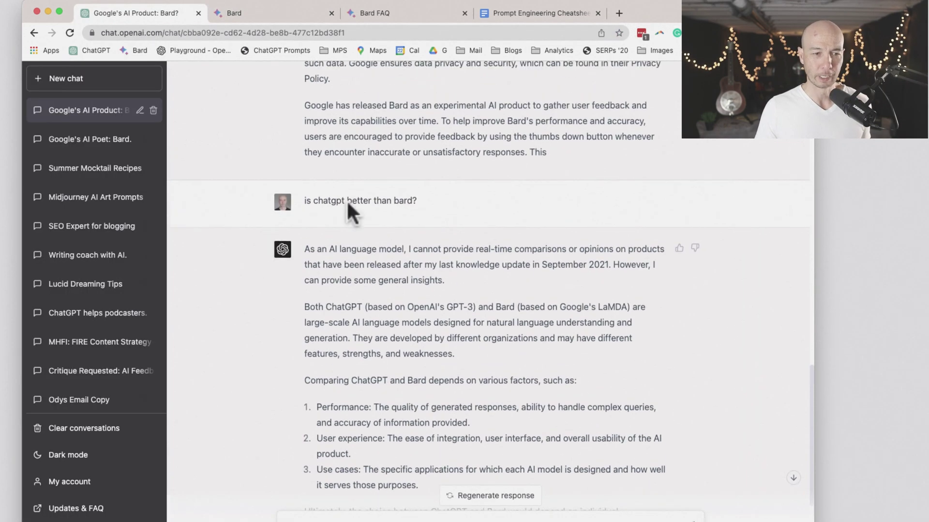
scroll(338, 206, "up", 15)
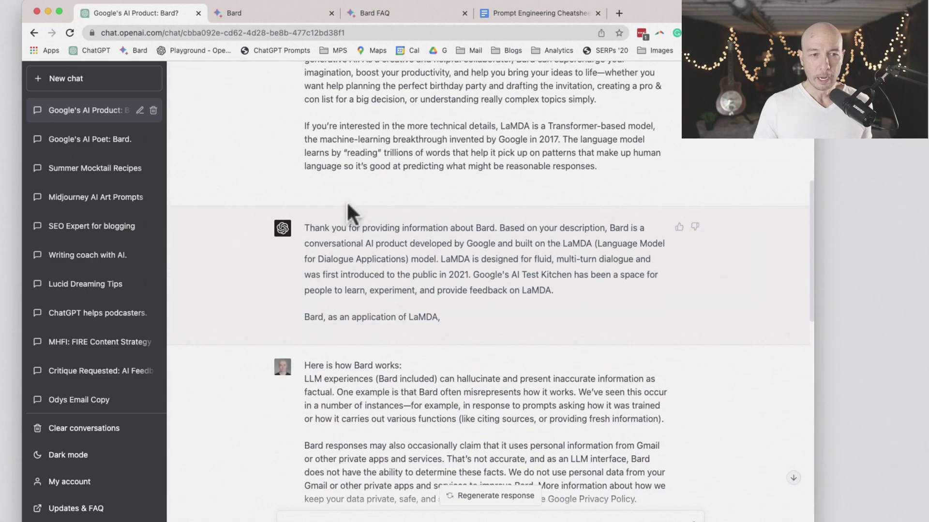
scroll(346, 201, "up", 2)
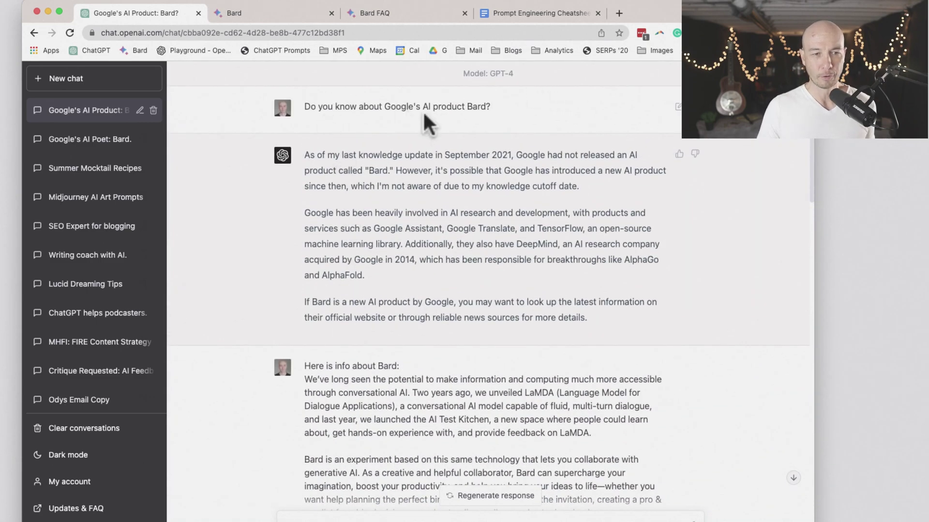
triple_click(359, 105)
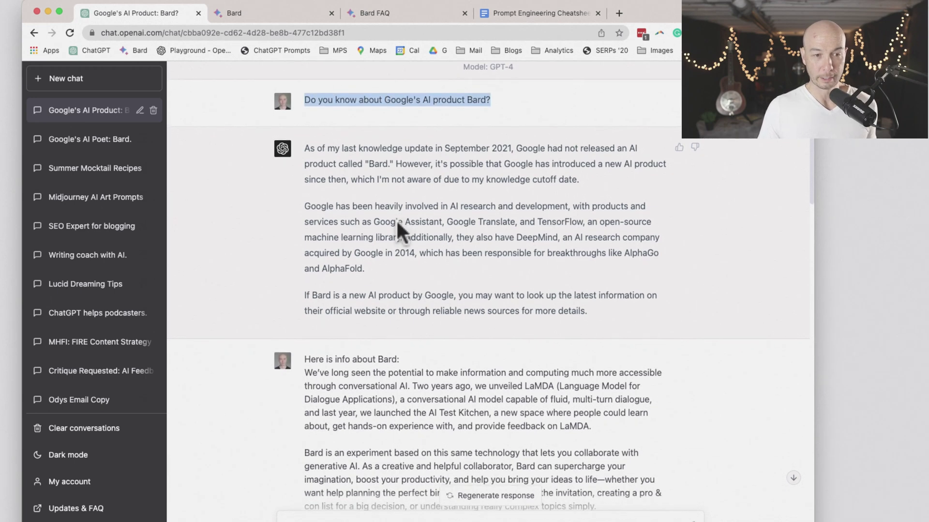
scroll(396, 218, "down", 1)
triple_click(452, 141)
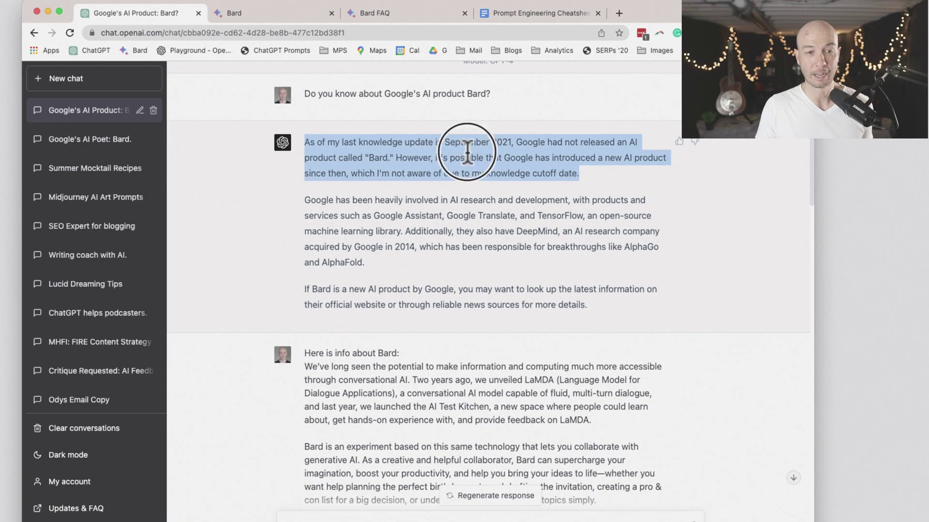
Step: Highlight the pasted Bard info and the question 'is chatgpt better than bard?'
scroll(455, 257, "down", 1)
scroll(455, 257, "down", 5)
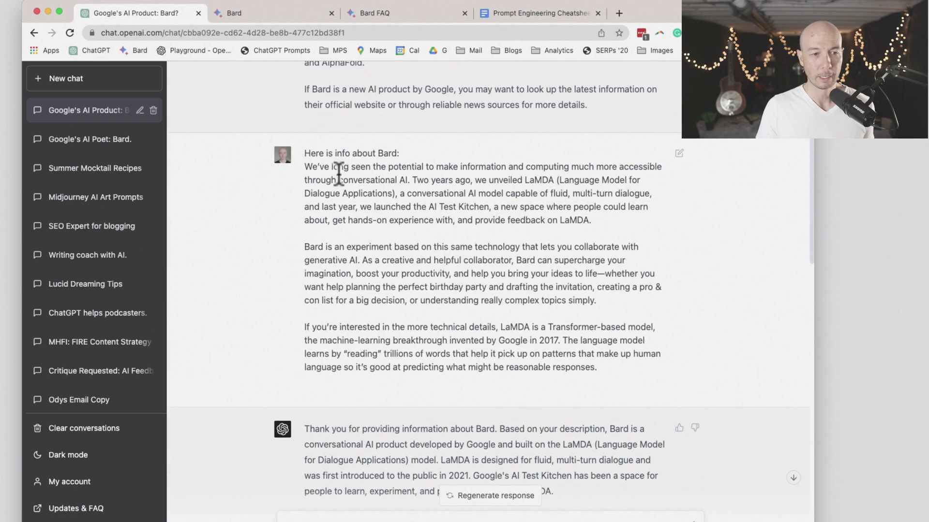
scroll(331, 162, "down", 1)
left_click_drag(317, 139, 552, 310)
scroll(532, 310, "down", 8)
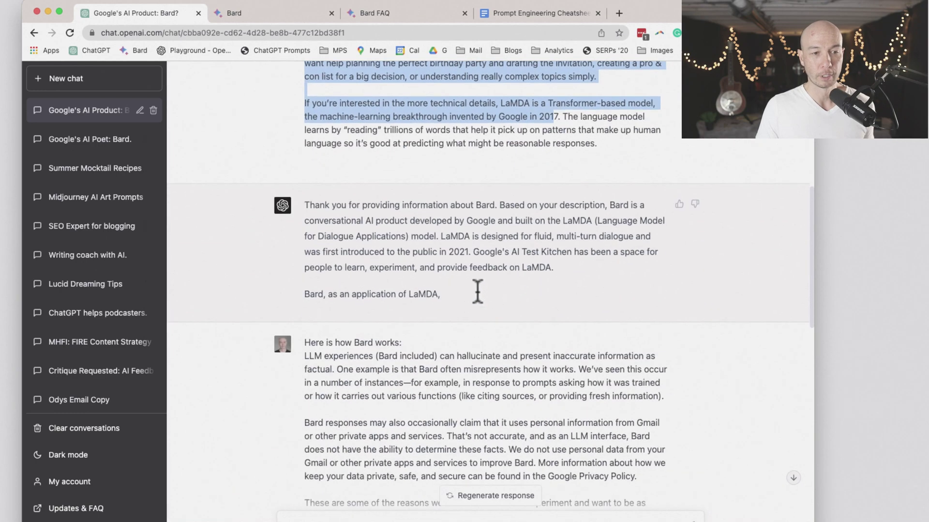
scroll(338, 215, "down", 3)
scroll(338, 217, "down", 1)
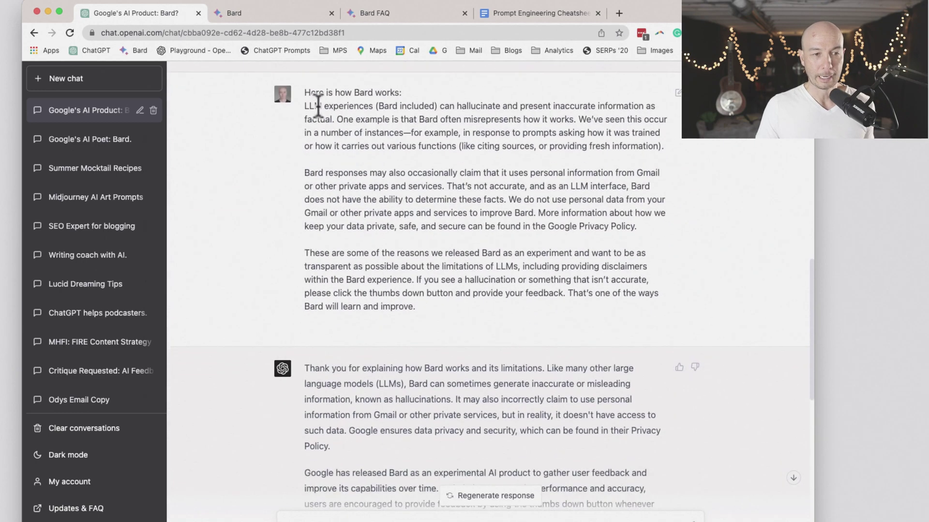
scroll(403, 296, "up", 10)
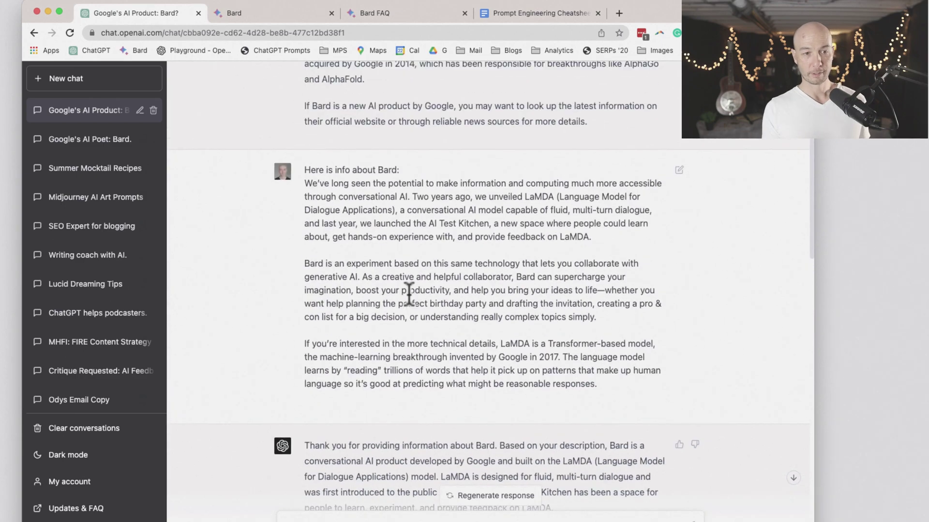
scroll(410, 299, "down", 10)
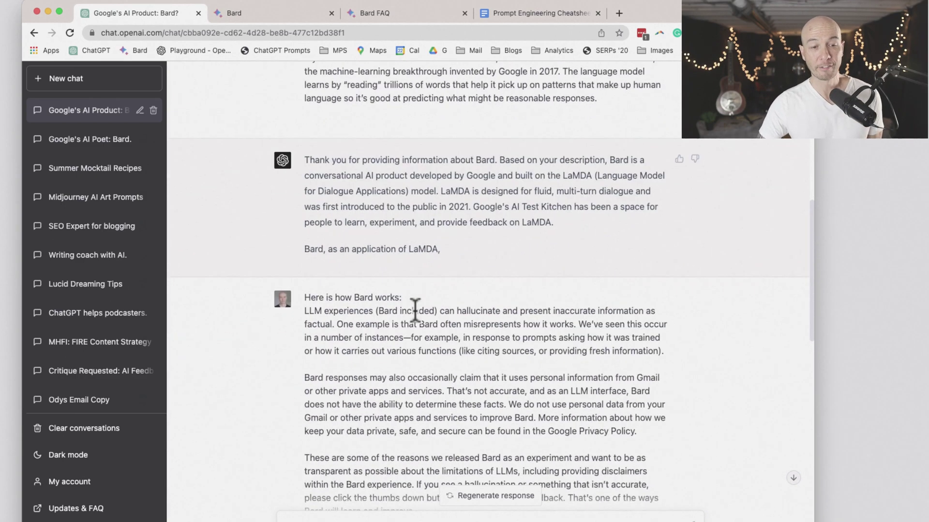
scroll(415, 312, "down", 1)
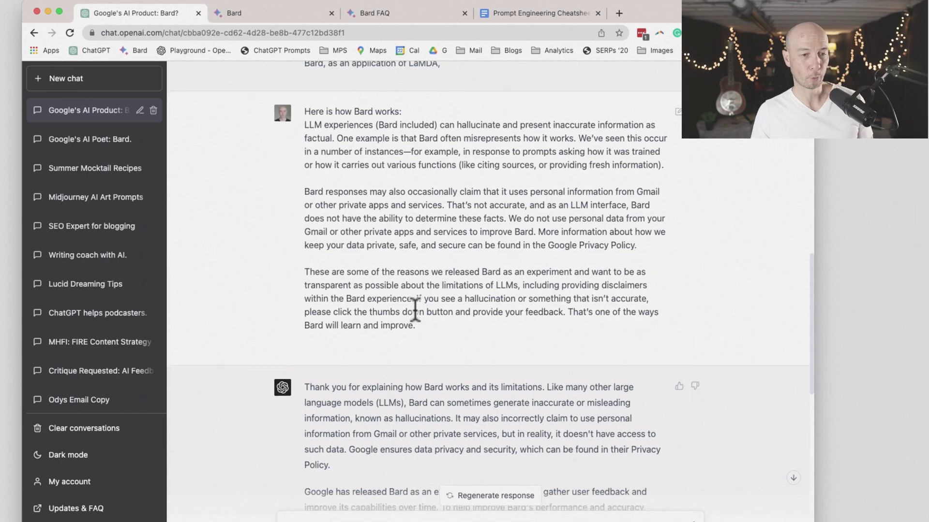
scroll(415, 312, "down", 3)
scroll(414, 312, "down", 5)
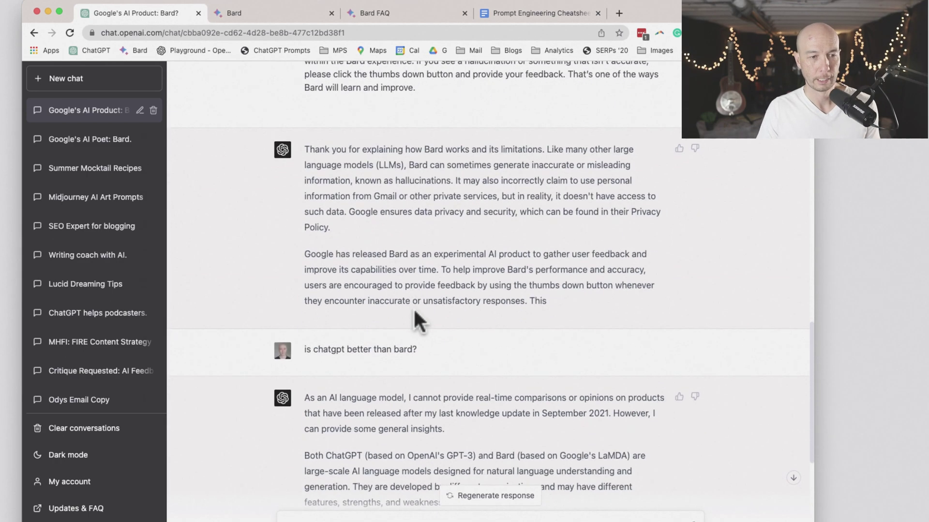
scroll(391, 300, "down", 3)
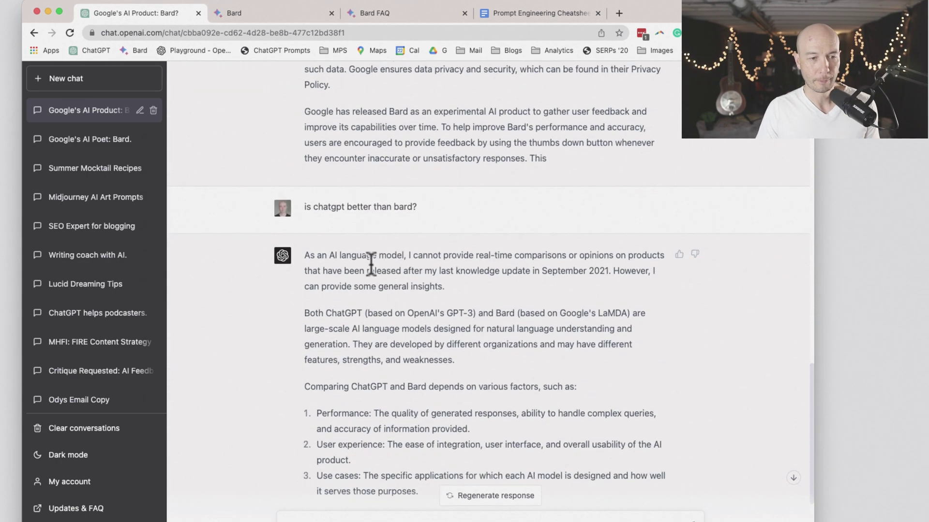
triple_click(325, 206)
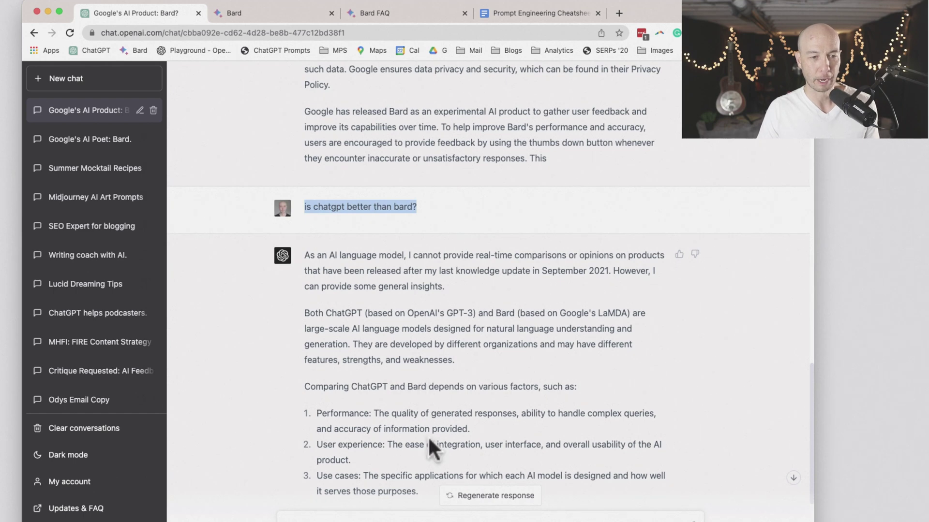
scroll(428, 436, "down", 4)
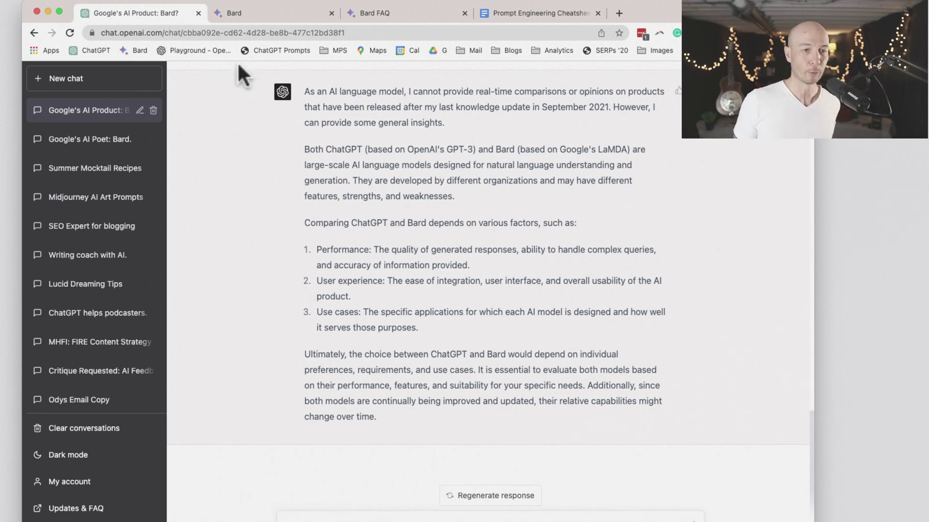
left_click(239, 15)
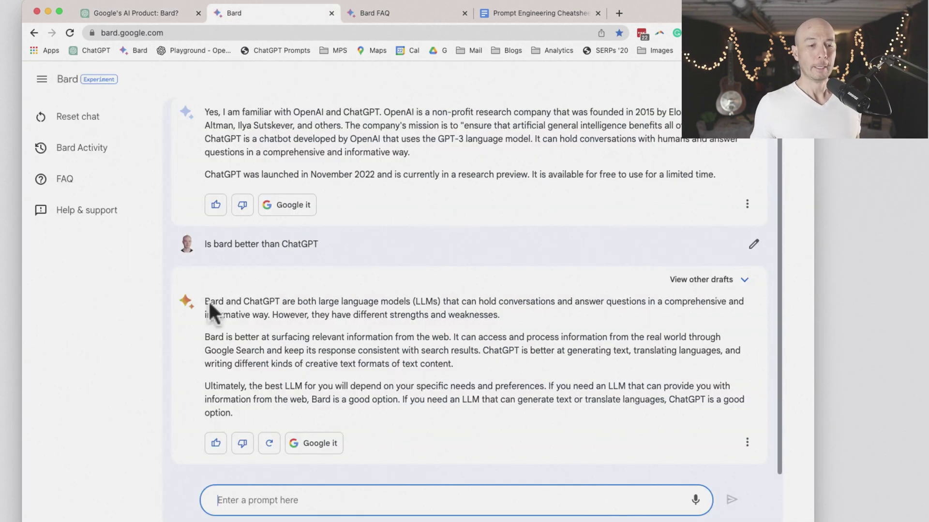